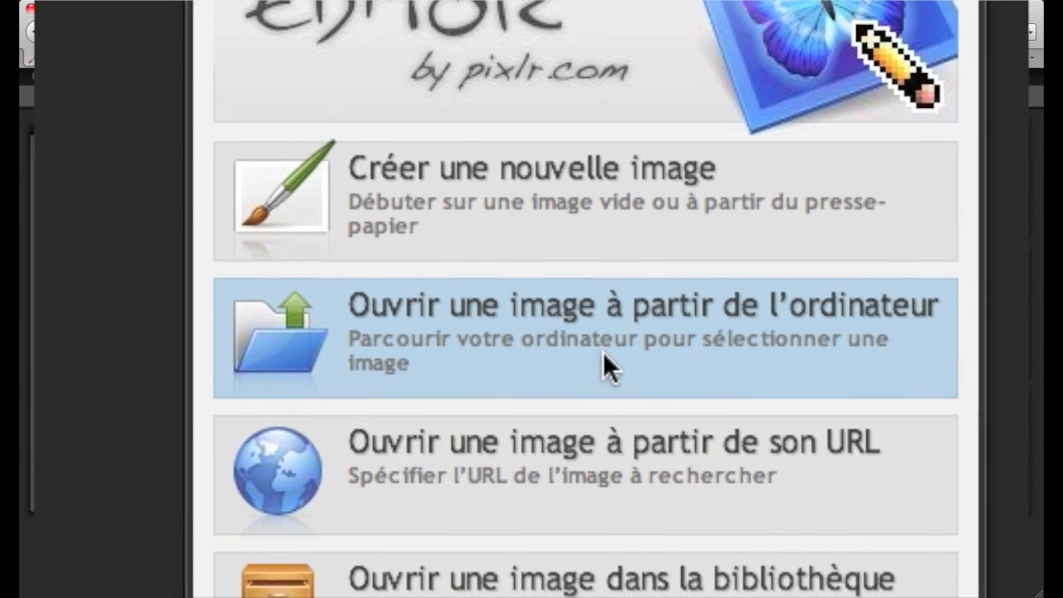
- Open the image 04 IV.JPG from the entete folder on the computer
left_click(580, 336)
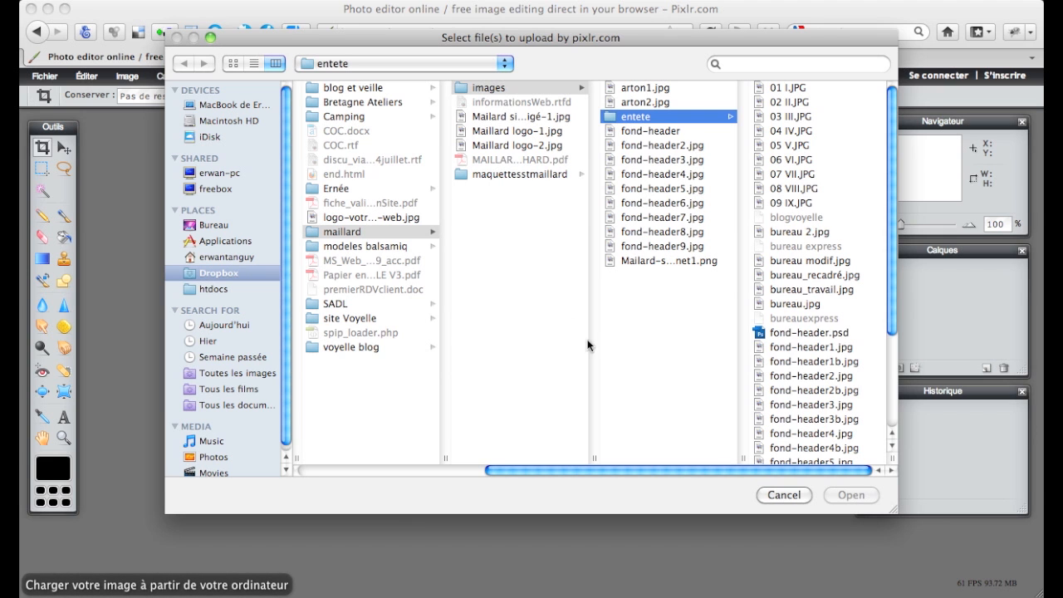
left_click(790, 133)
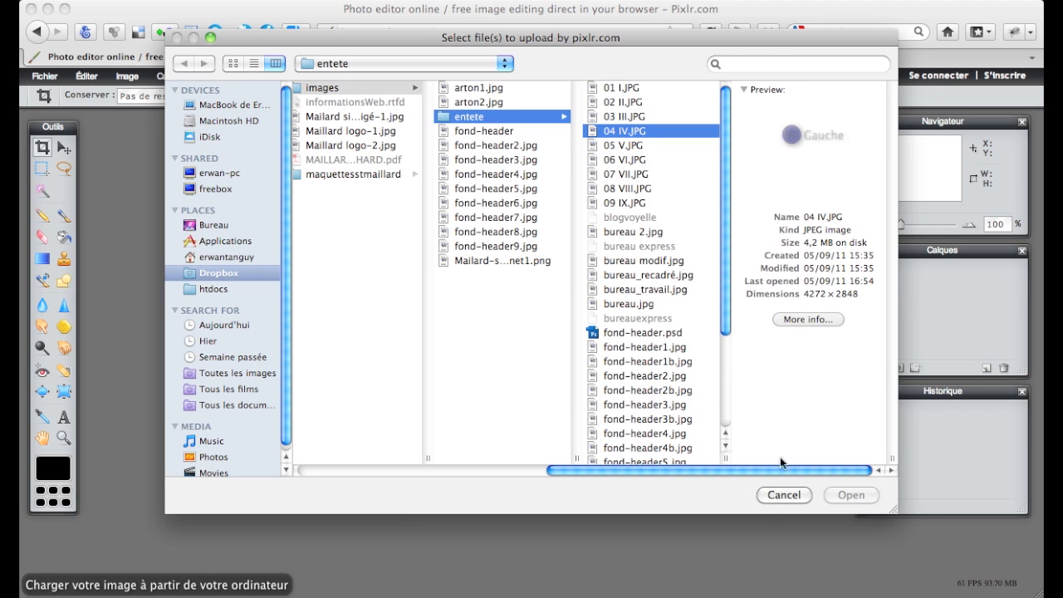
left_click(862, 496)
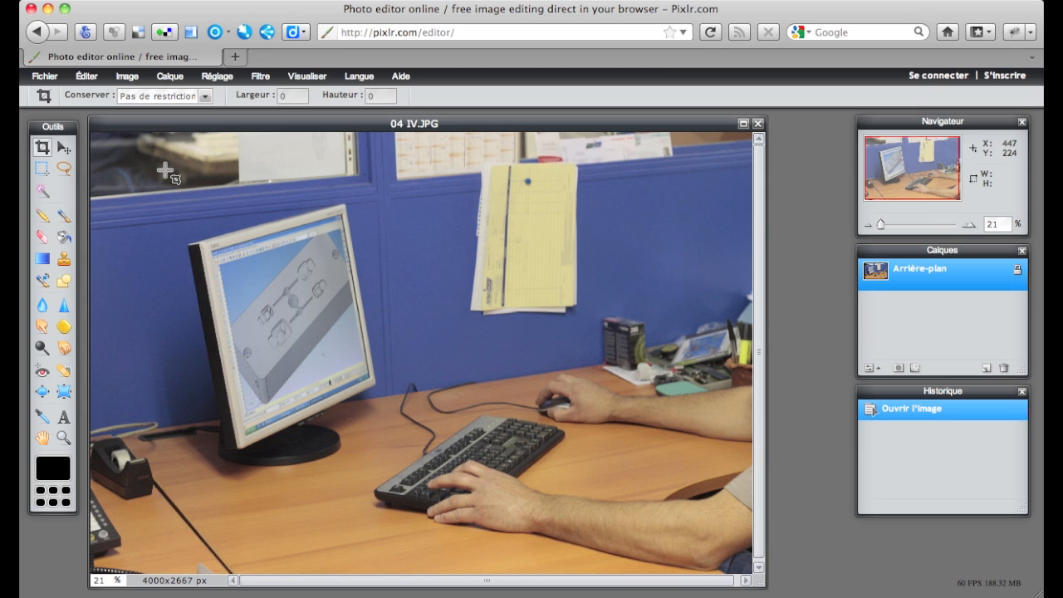
- Crop the photo to an area of about 2857 by 2104 px around the monitor, keyboard and hands, and apply the crop
left_click_drag(166, 170, 653, 529)
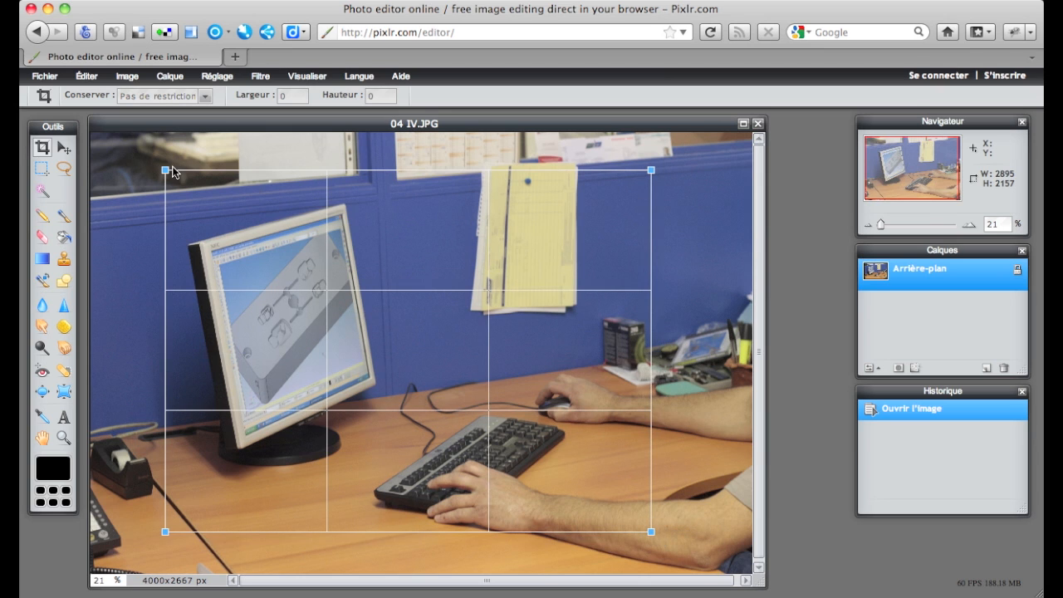
mouse_move(167, 173)
left_mouse_down()
mouse_move(178, 178)
mouse_move(156, 172)
mouse_move(172, 178)
left_mouse_up()
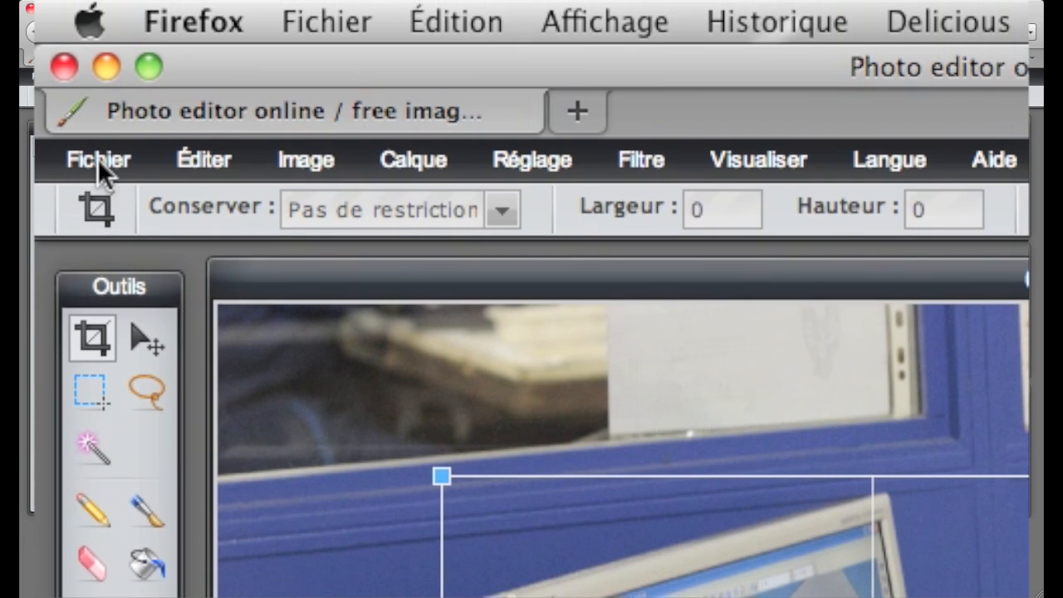
left_click(44, 96)
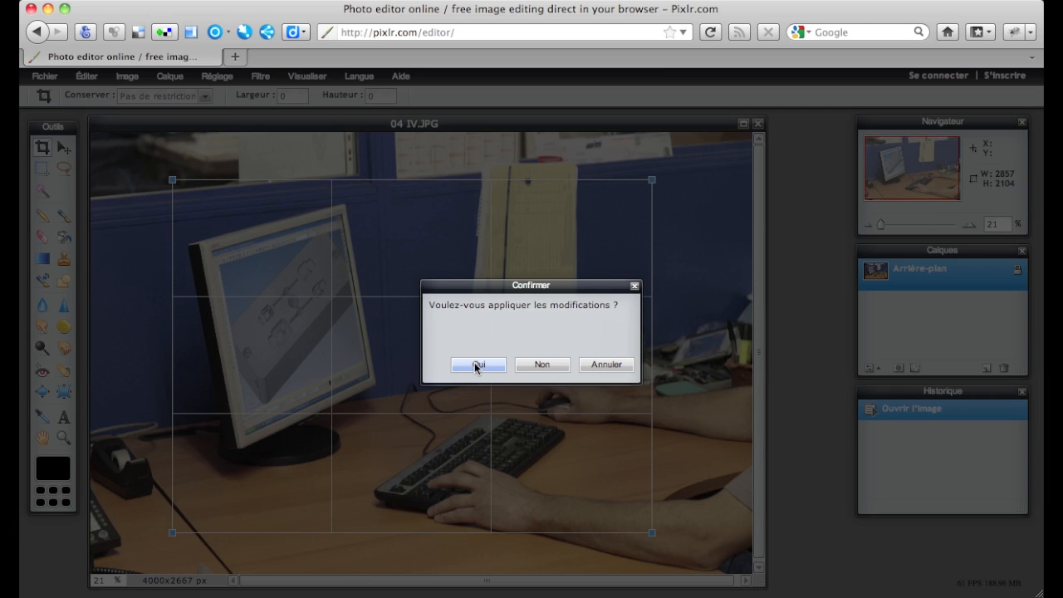
left_click(478, 365)
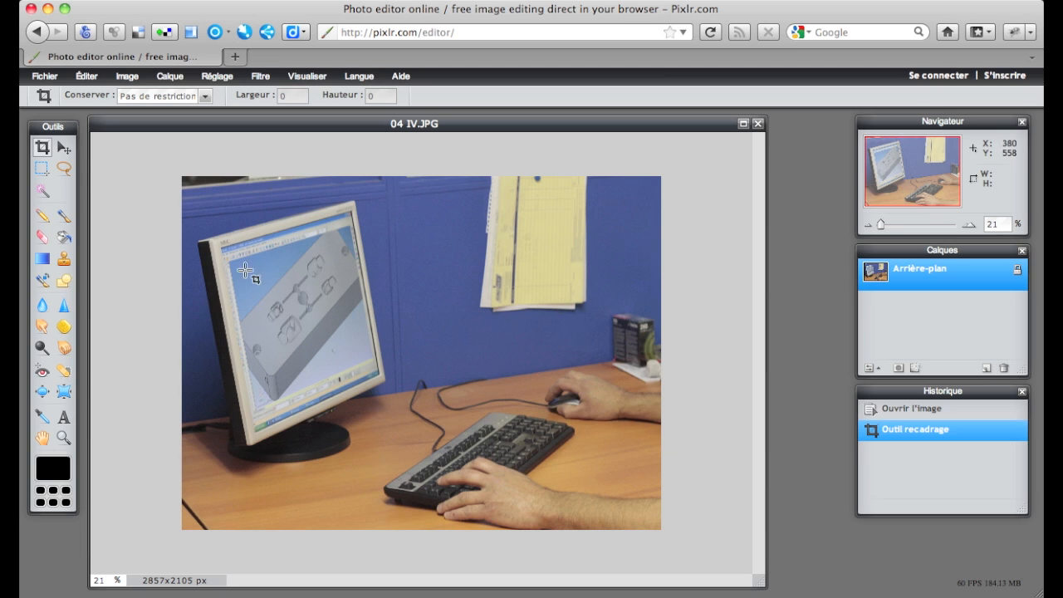
- Resize the image to a width of 800 pixels with its proportions kept
left_click(126, 83)
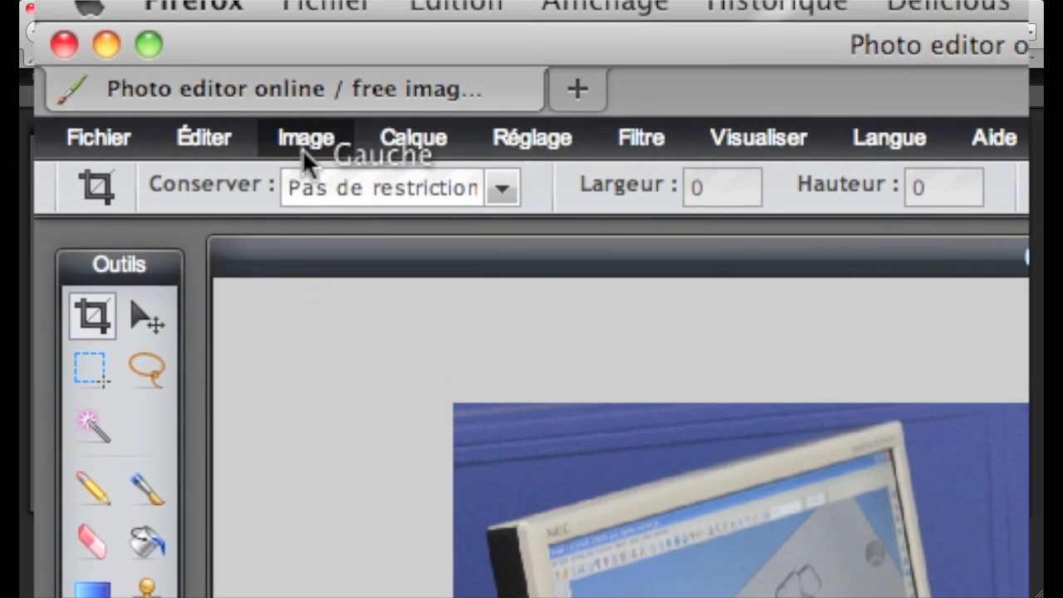
left_click(126, 79)
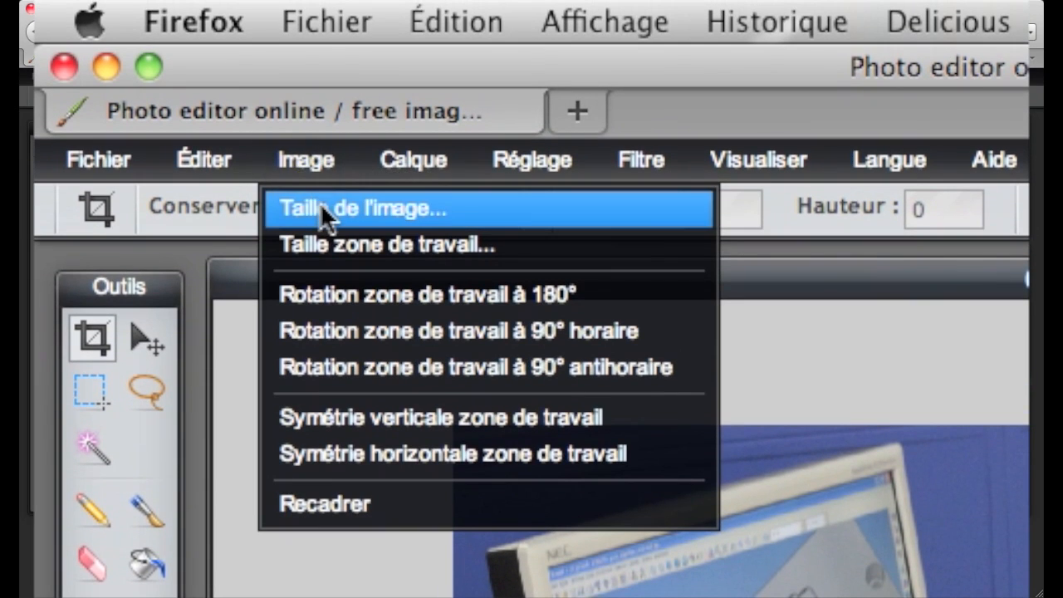
left_click(321, 206)
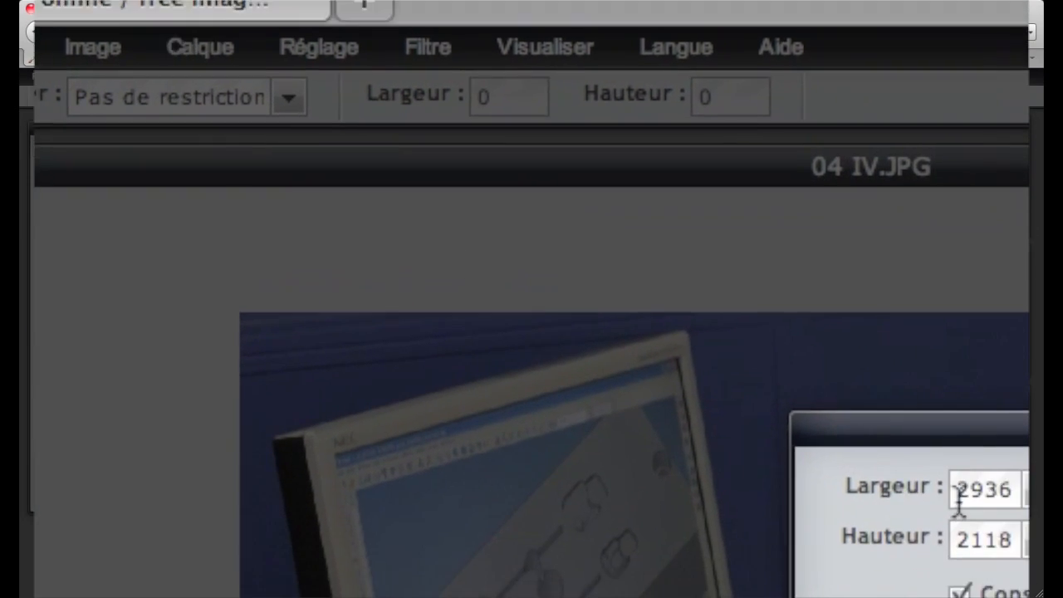
double_click(963, 492)
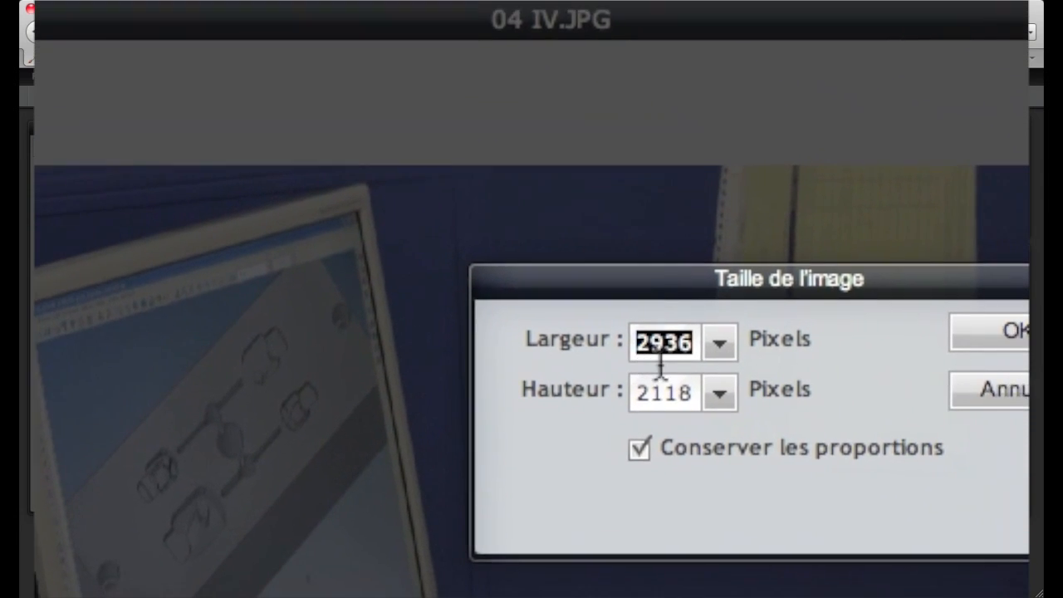
type("800")
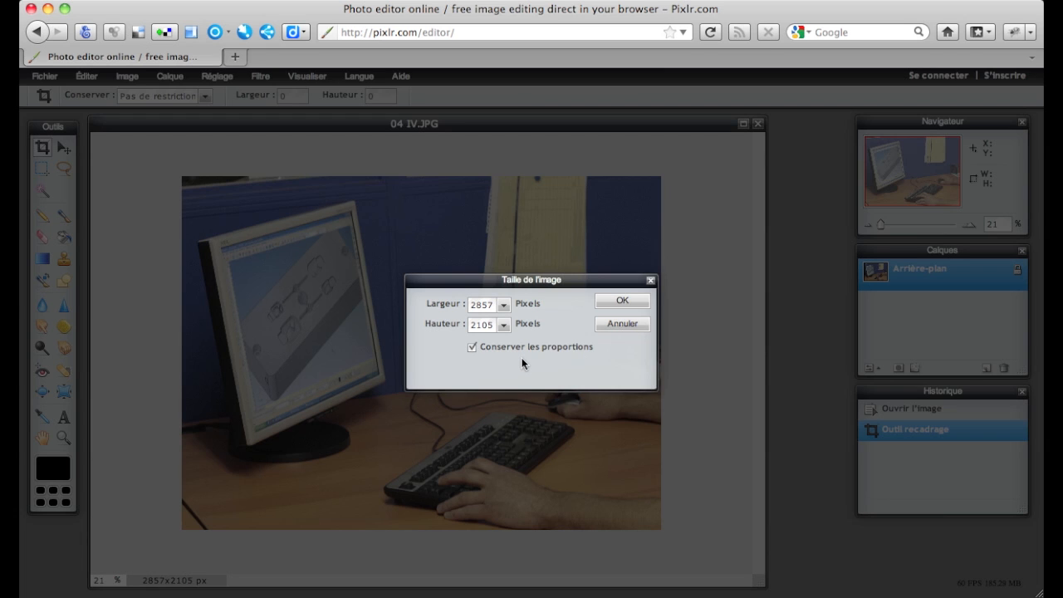
double_click(481, 305)
type("800")
left_click(622, 302)
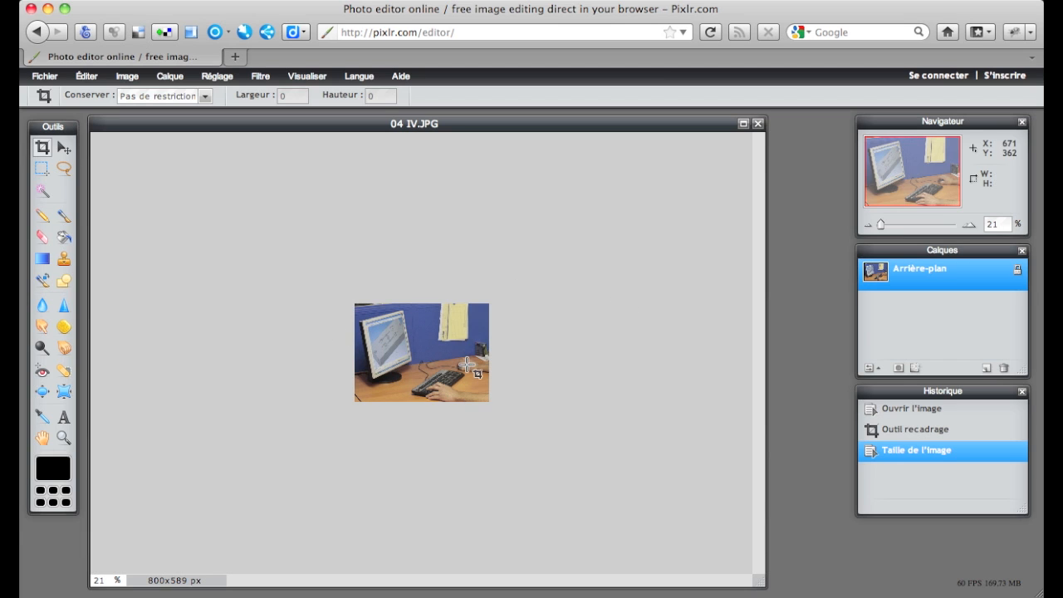
- Flip the canvas horizontally with the Symétrie horizontale zone de travail command
left_click(297, 77)
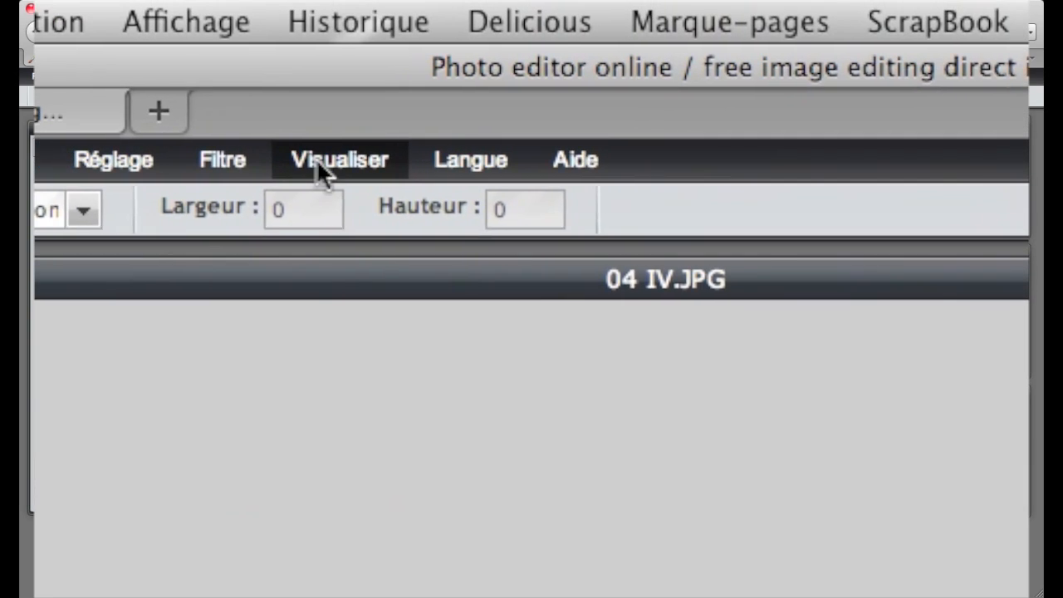
left_click(306, 75)
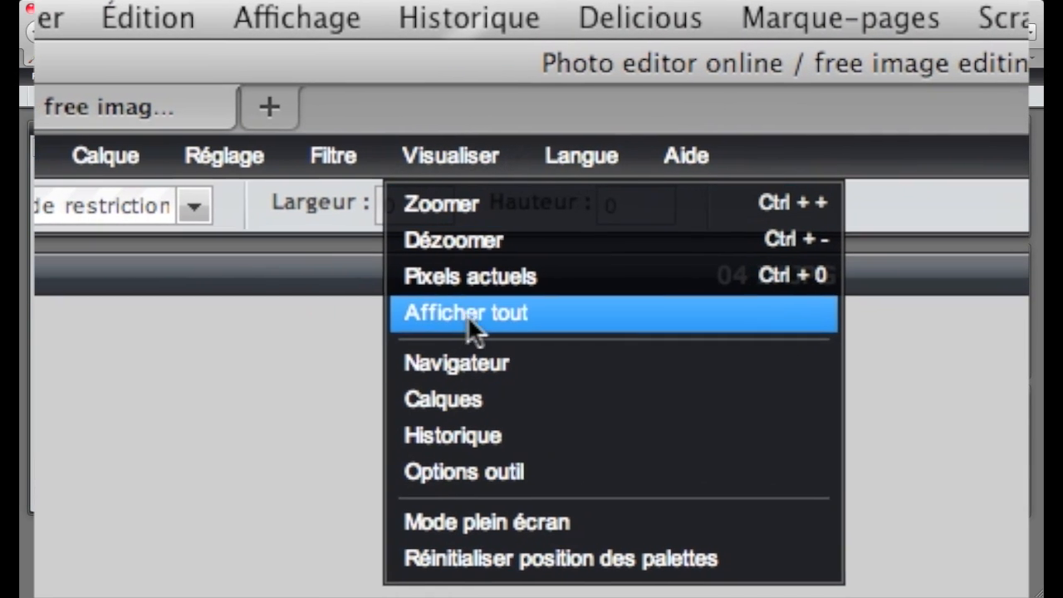
left_click(468, 315)
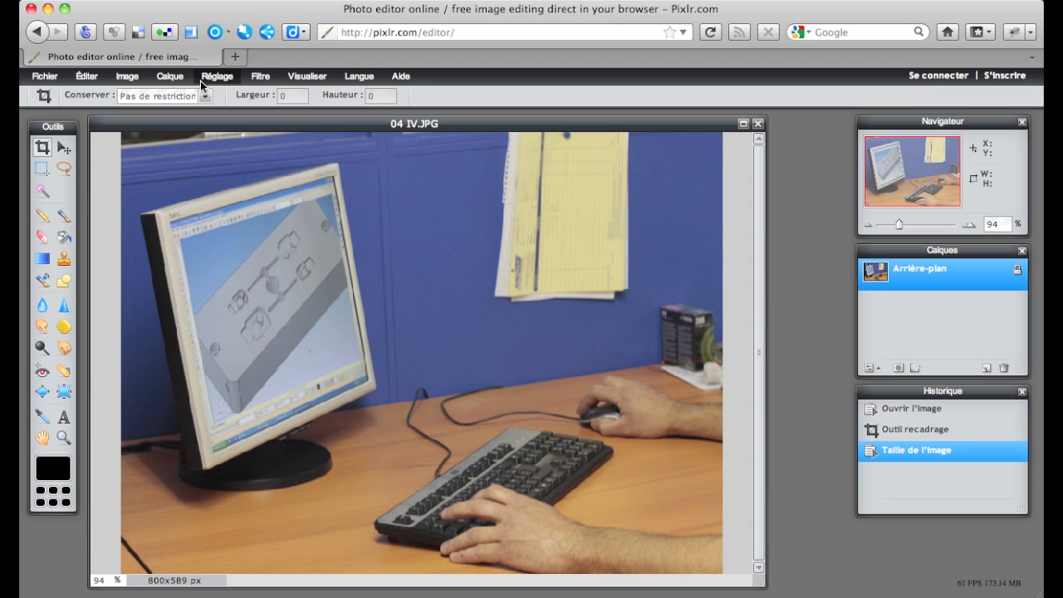
left_click(129, 77)
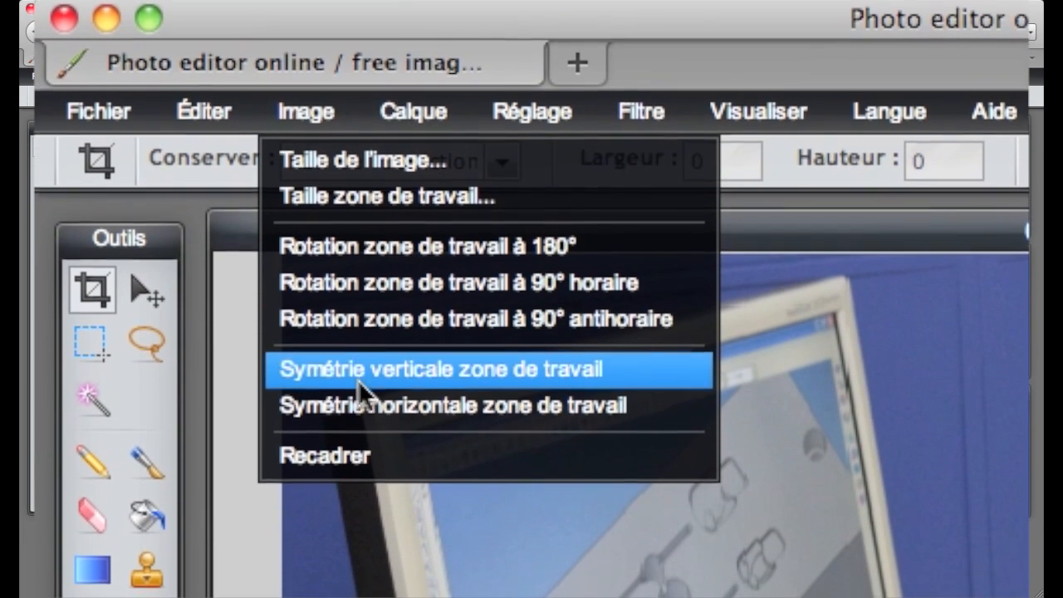
left_click(381, 405)
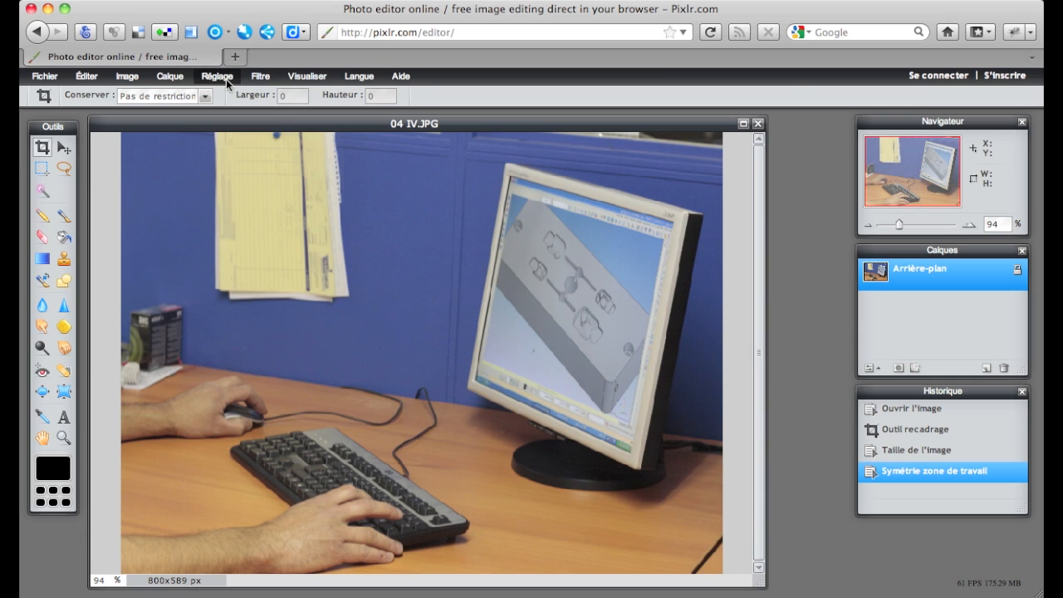
- Adjust the photo's brightness to -3 and contrast to 28, and apply the correction
left_click(223, 79)
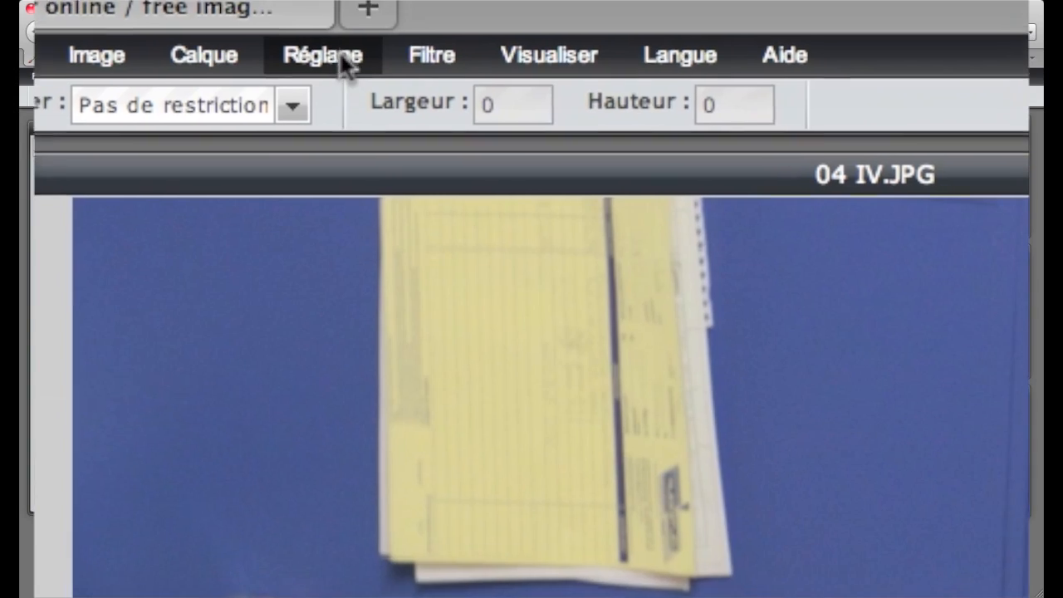
left_click(217, 75)
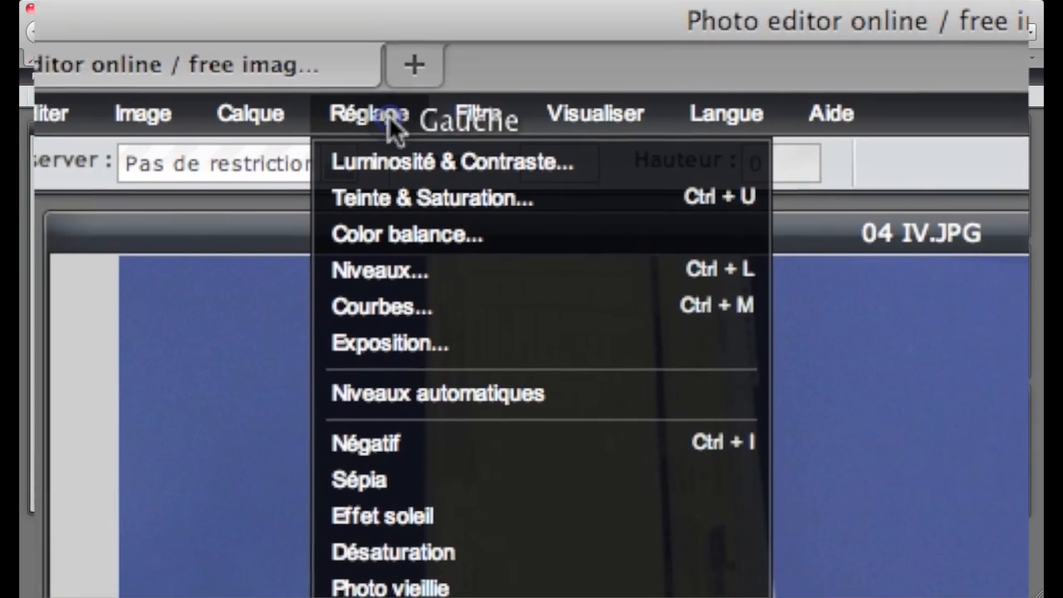
left_click(405, 161)
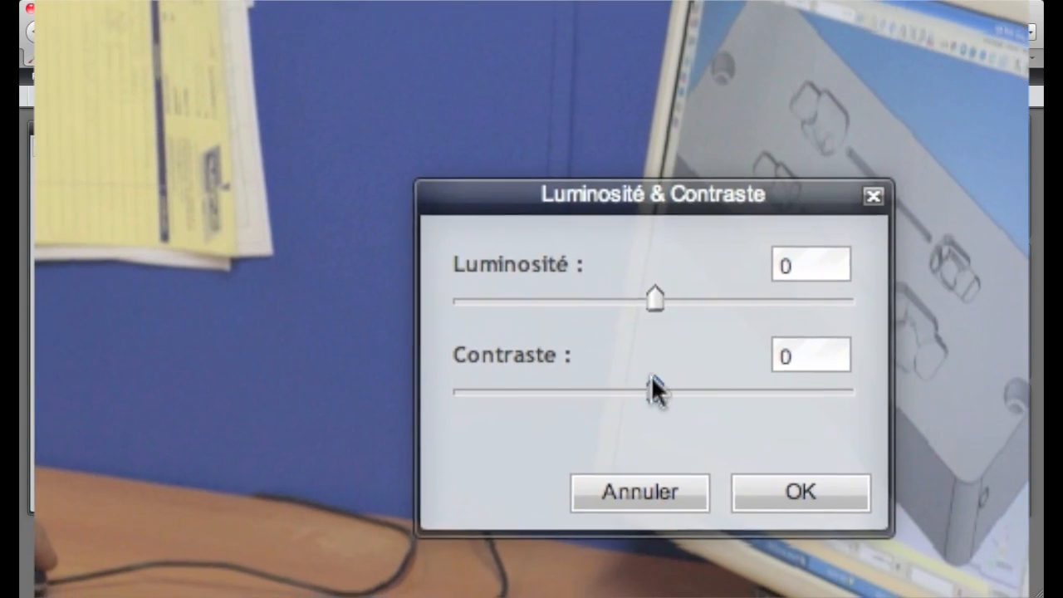
left_click_drag(651, 378, 716, 390)
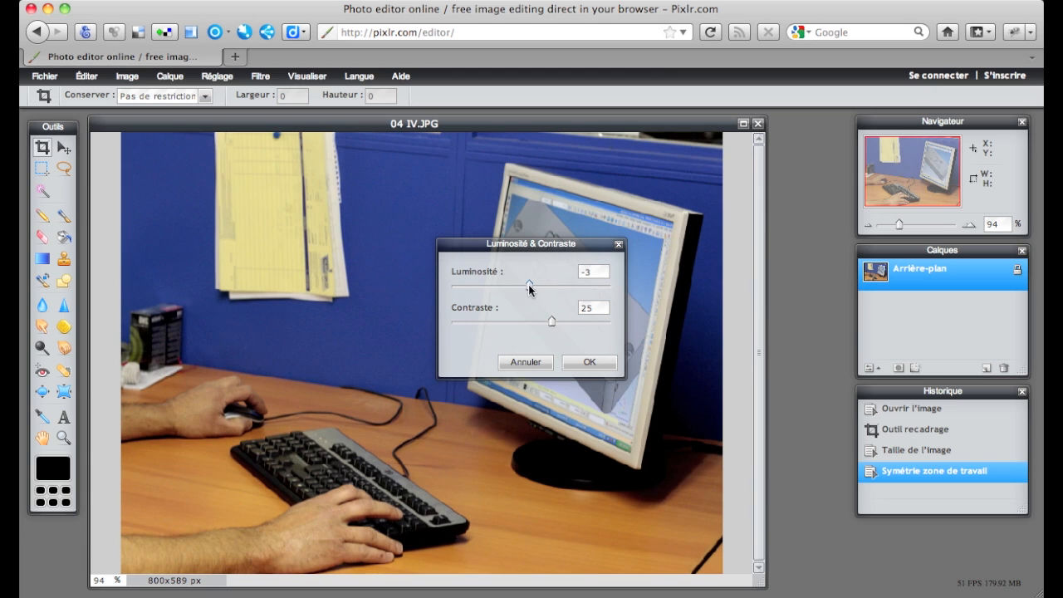
left_click(529, 284)
left_click(552, 319)
left_click(589, 366)
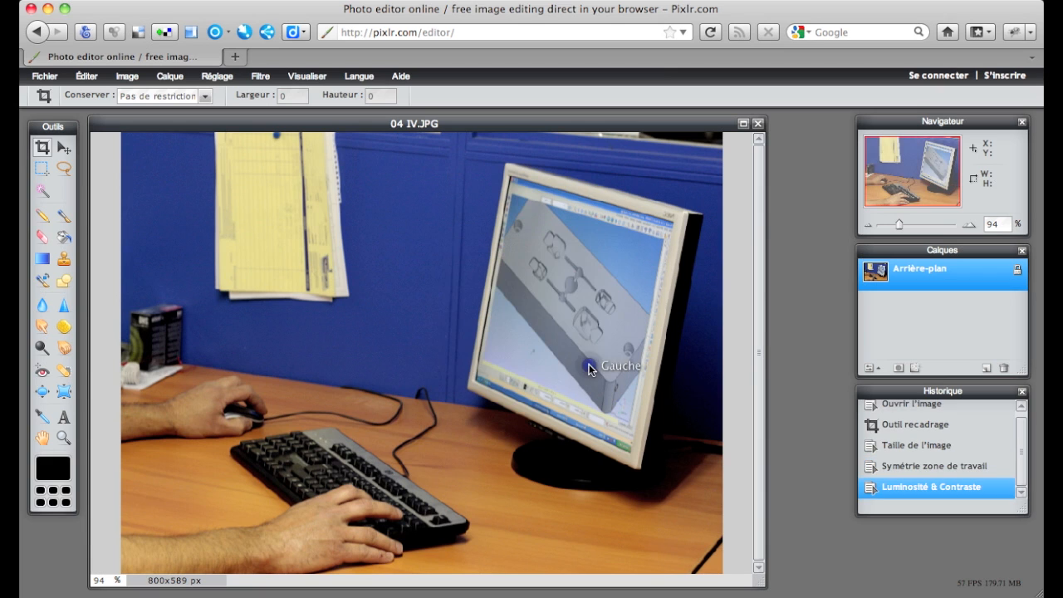
left_click(262, 77)
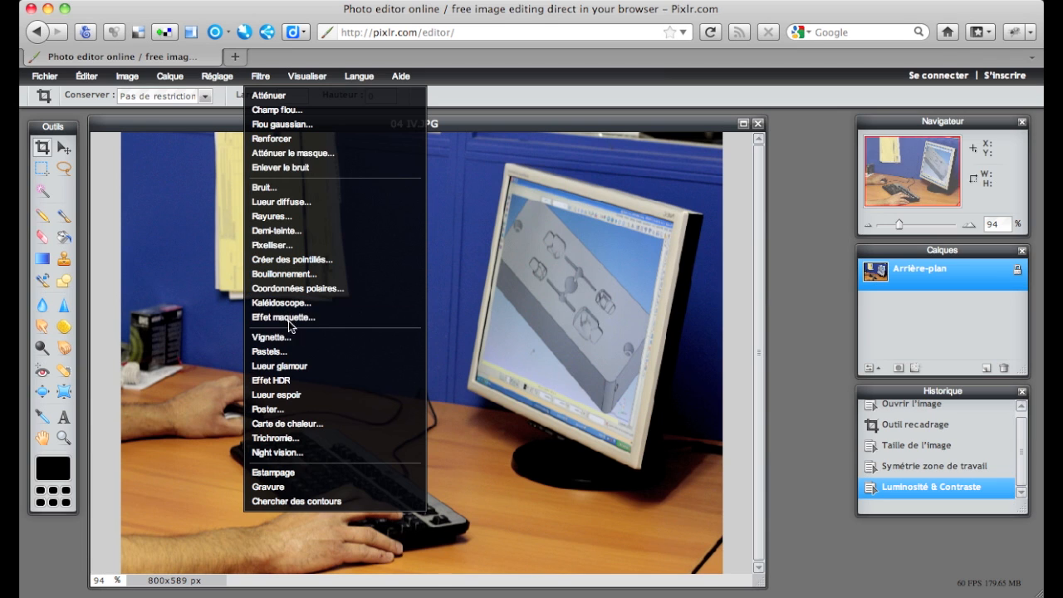
left_click(290, 123)
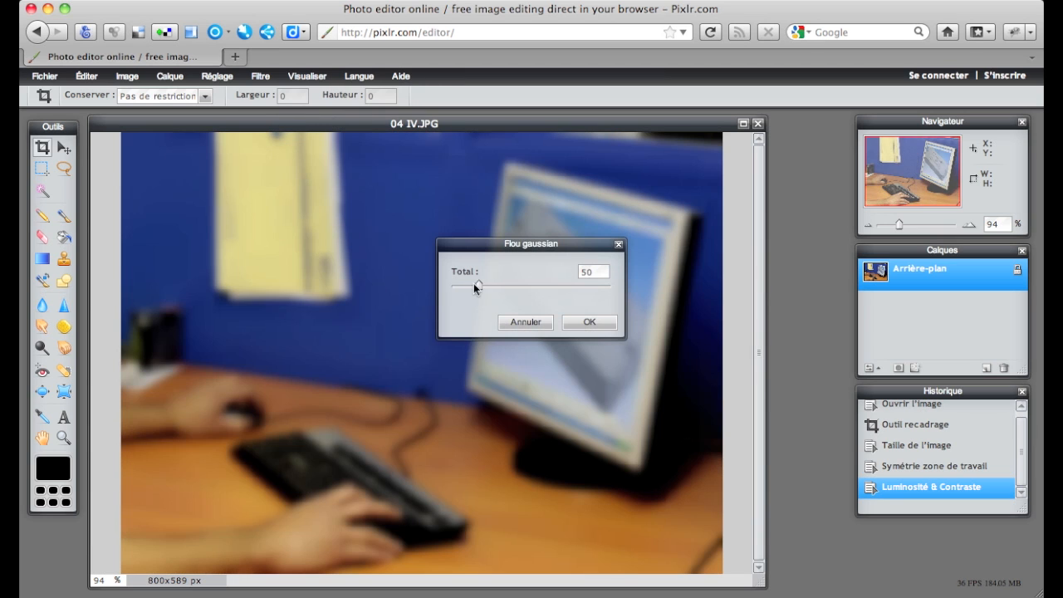
left_click_drag(479, 284, 455, 288)
left_click(533, 326)
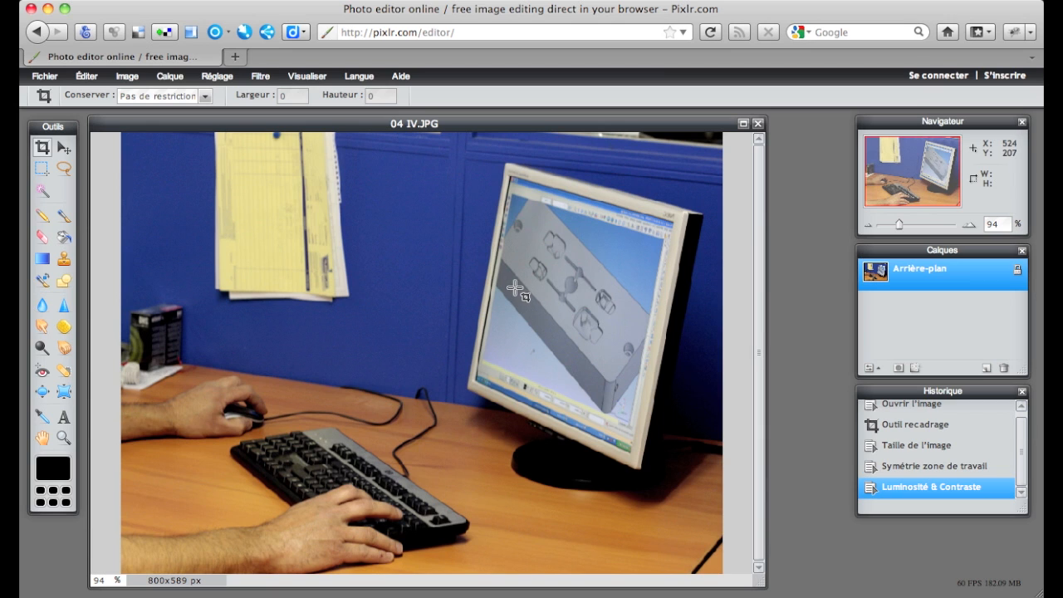
- Close the image while saving it to the computer as monbureau.jpg in the entete folder
left_click(49, 80)
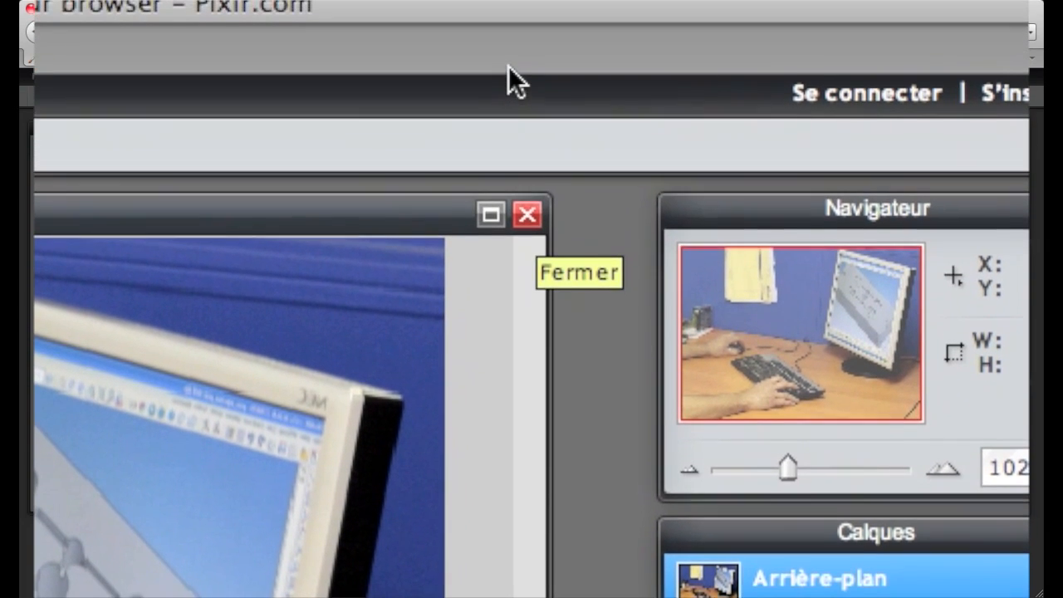
left_click(758, 125)
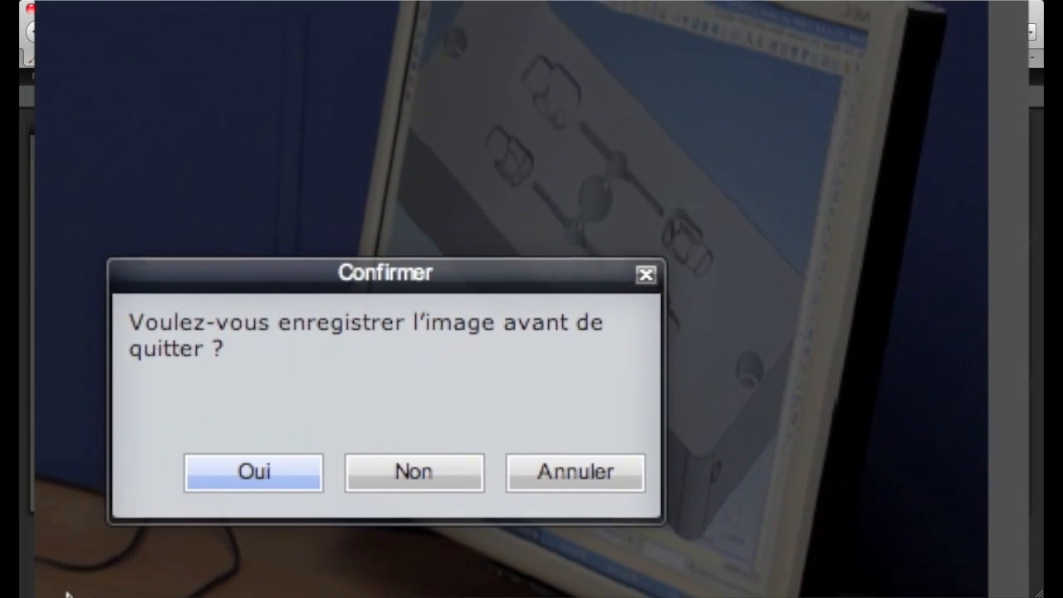
left_click(139, 544)
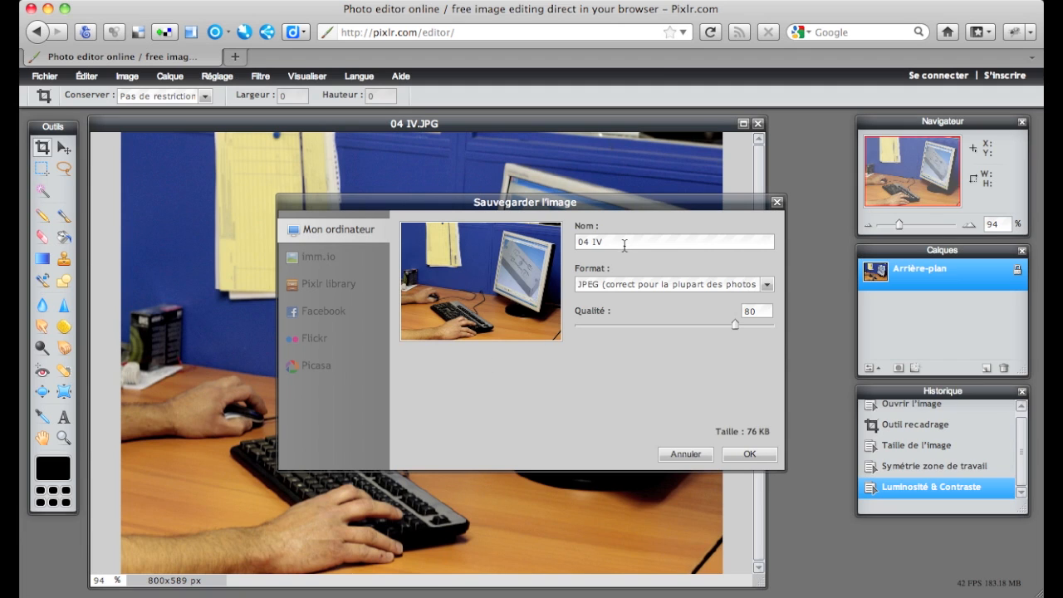
left_click_drag(623, 241, 518, 250)
left_click(748, 454)
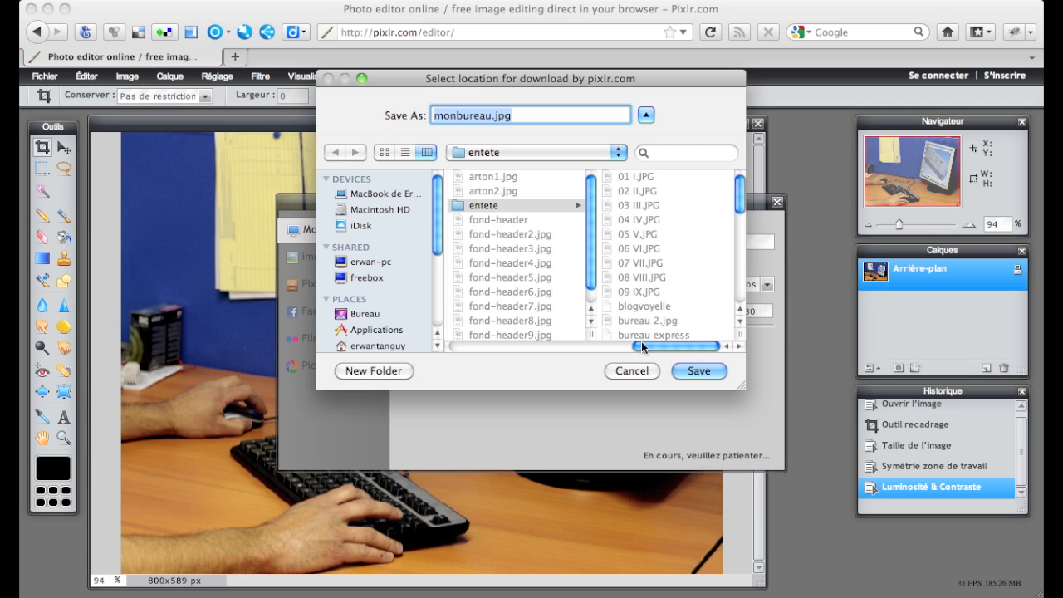
left_click(700, 375)
left_click(646, 186)
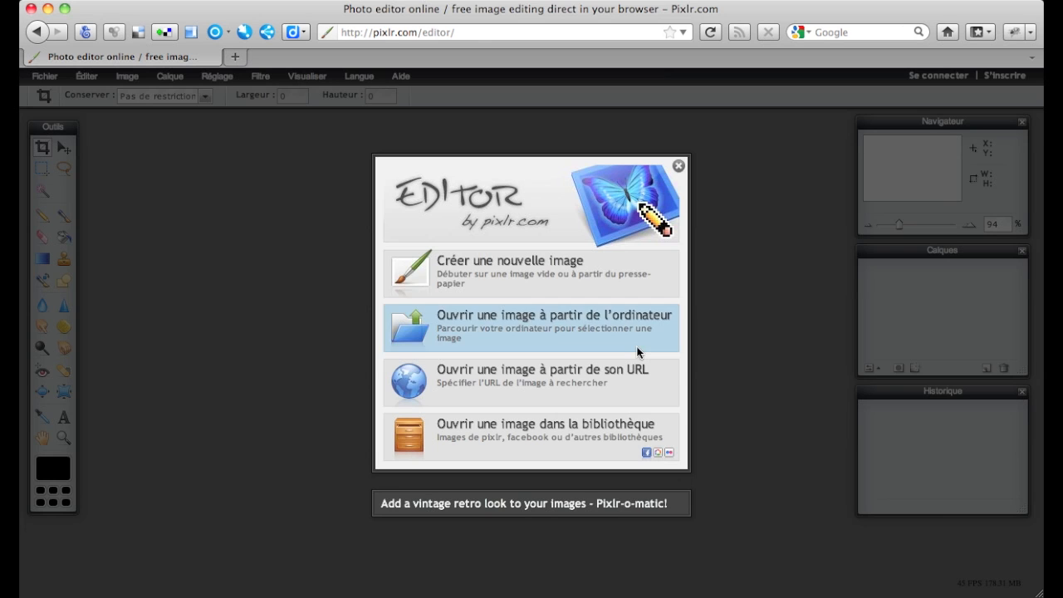